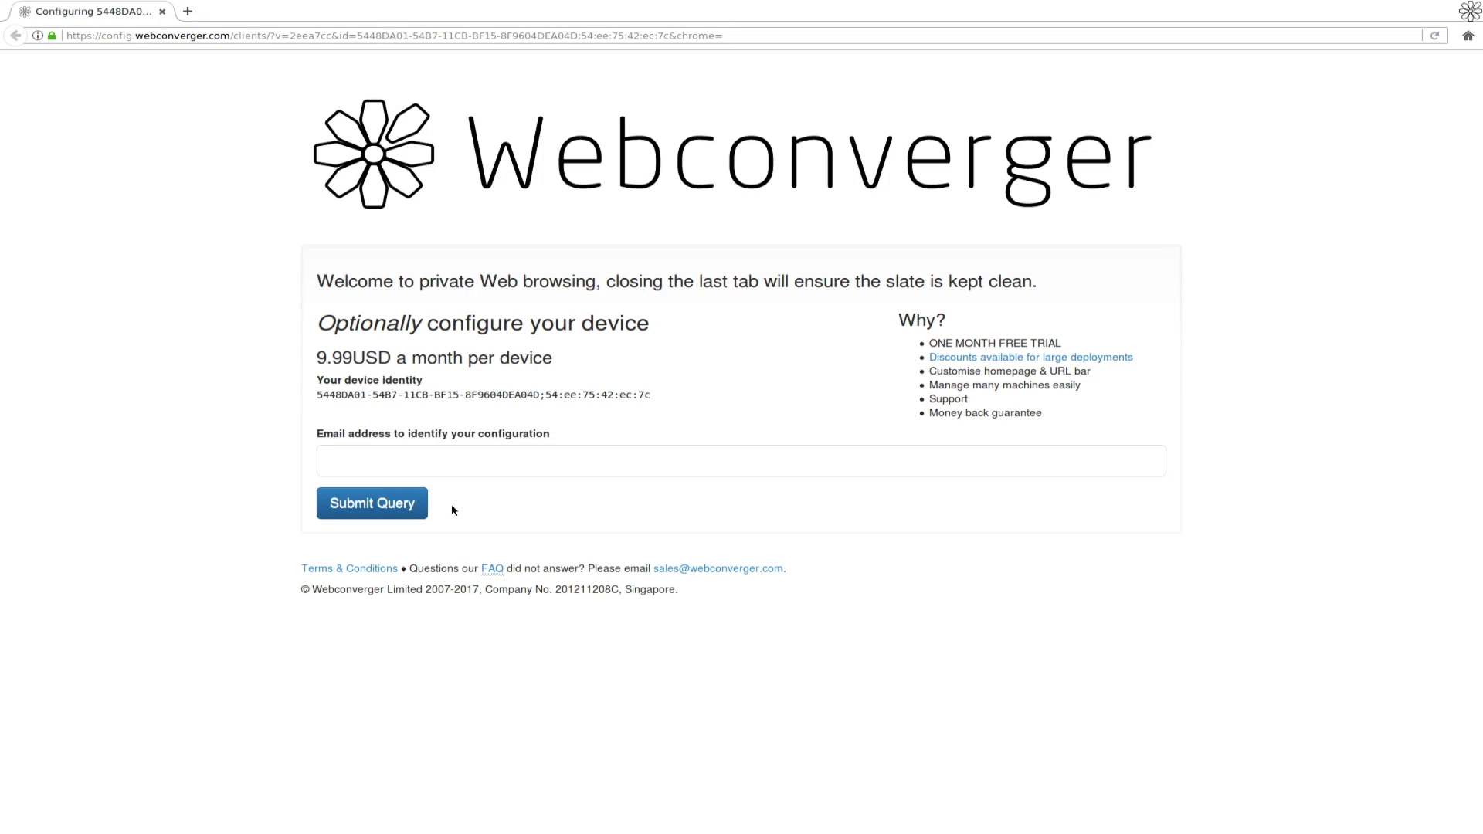
{"action": "left_click", "coordinate": [413, 461]}
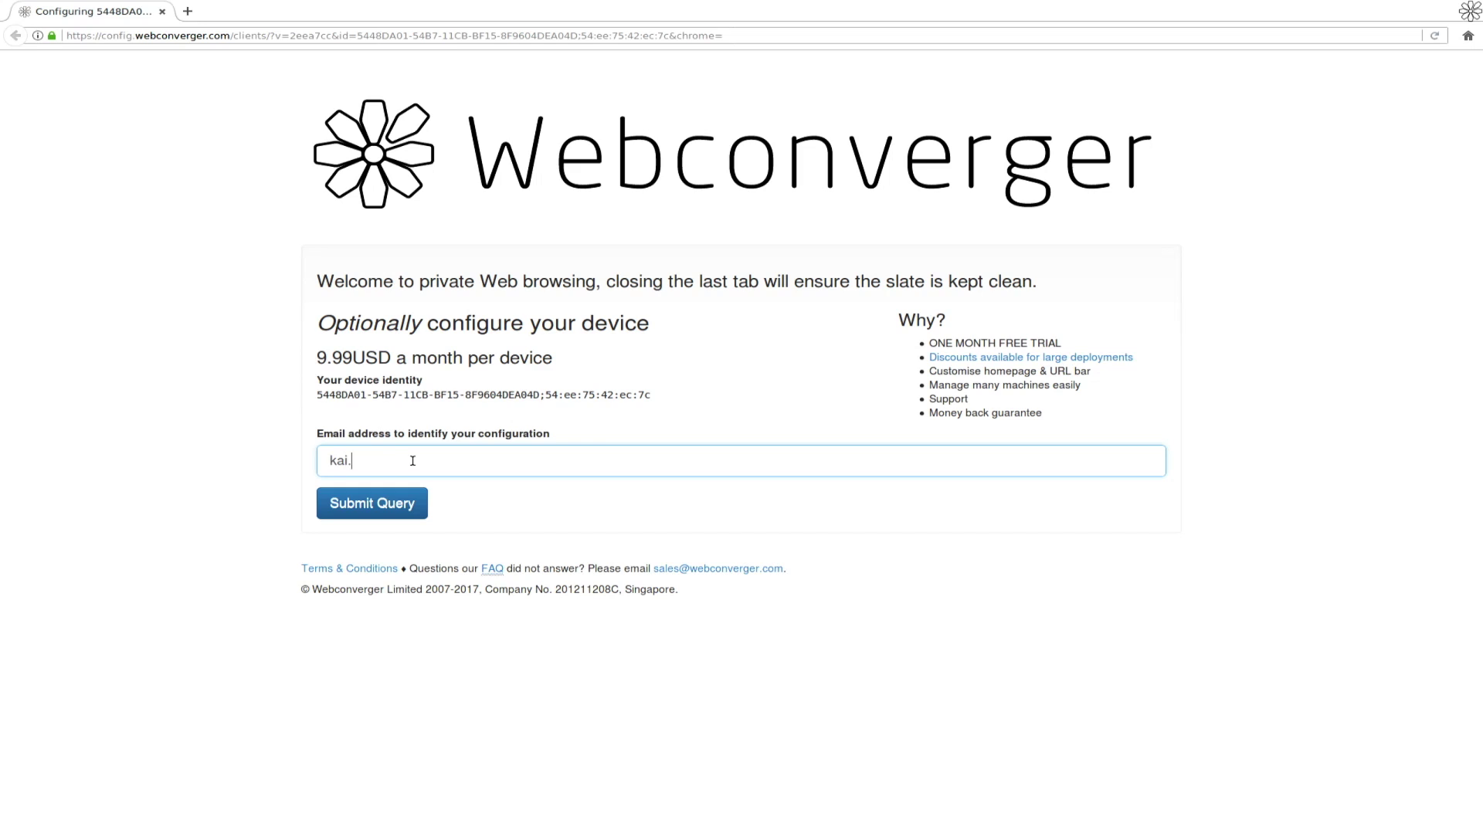
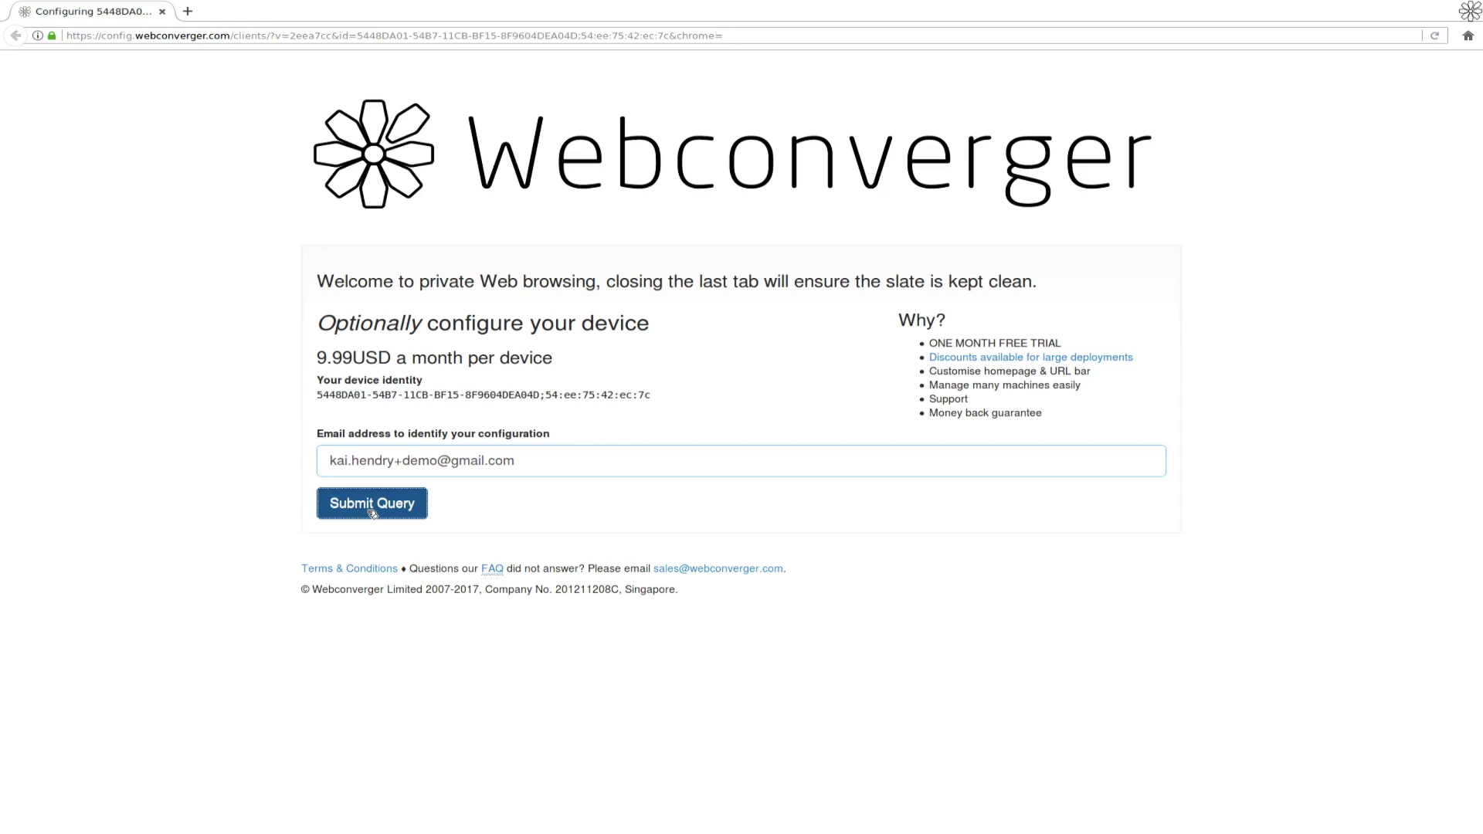
{"action": "left_click", "coordinate": [371, 512]}
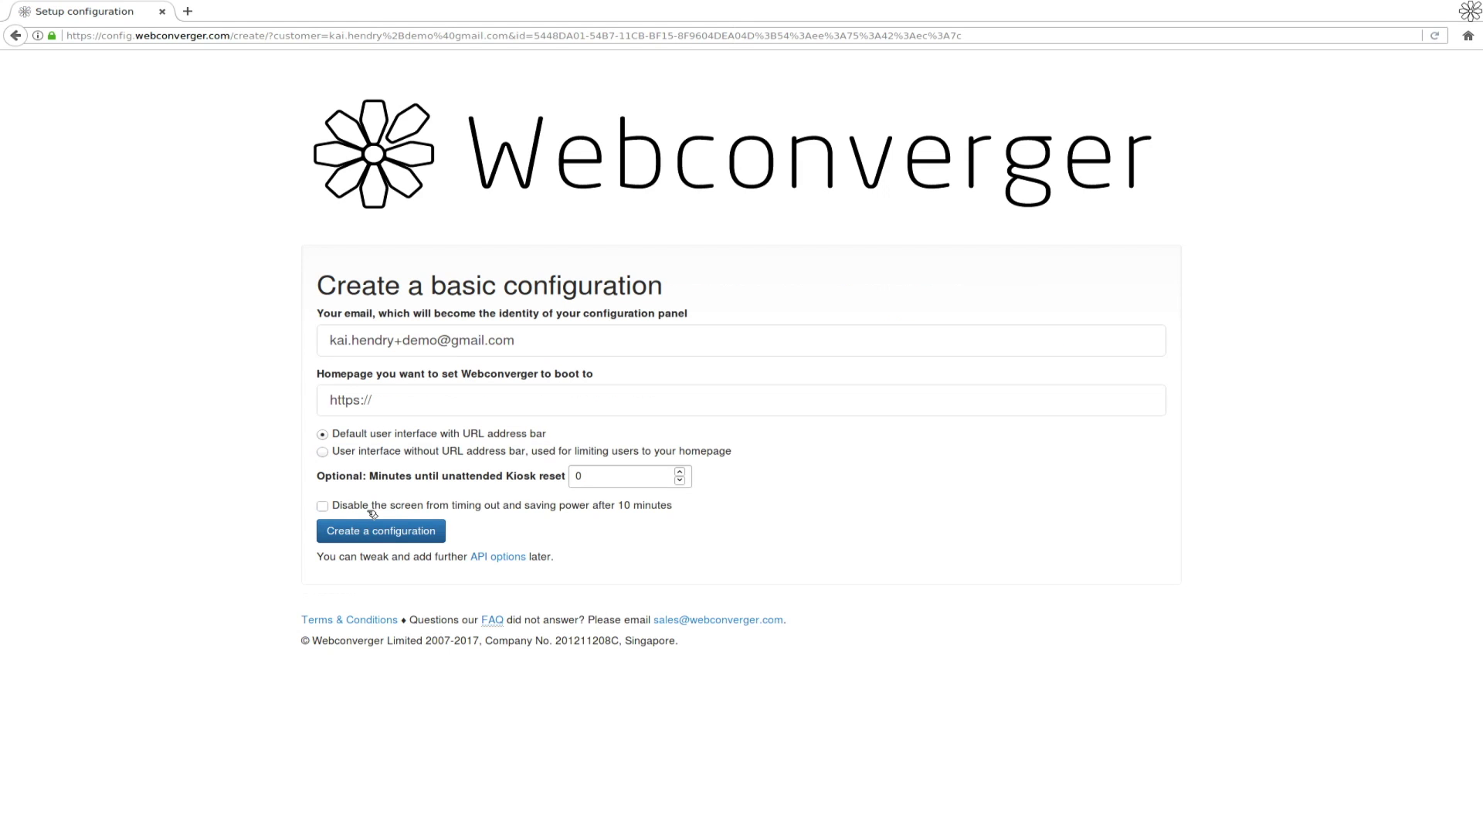
{"action": "left_click", "coordinate": [472, 404]}
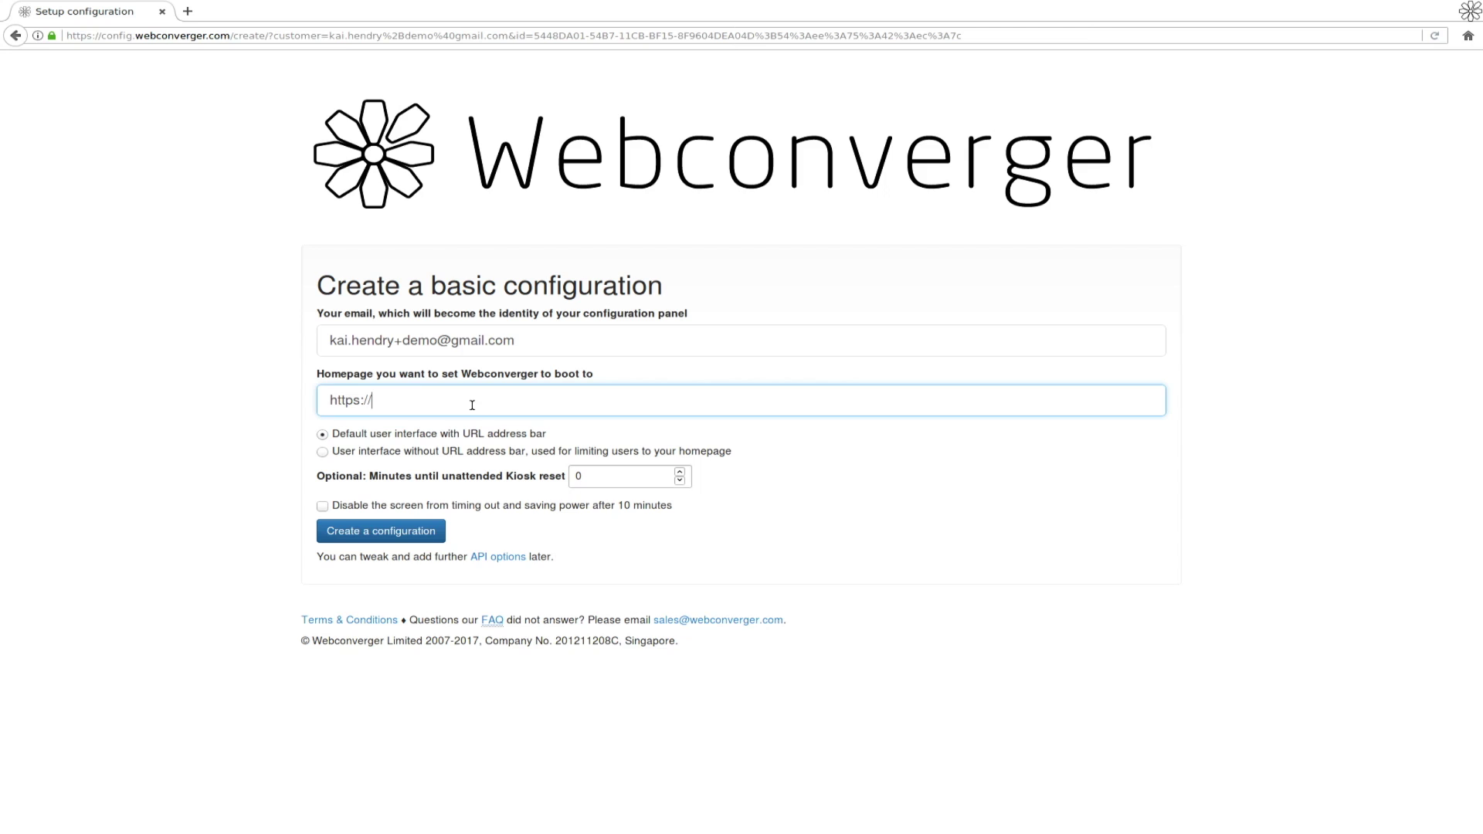
{"action": "type", "text": "webconver"}
{"action": "type", "text": "ger.com"}
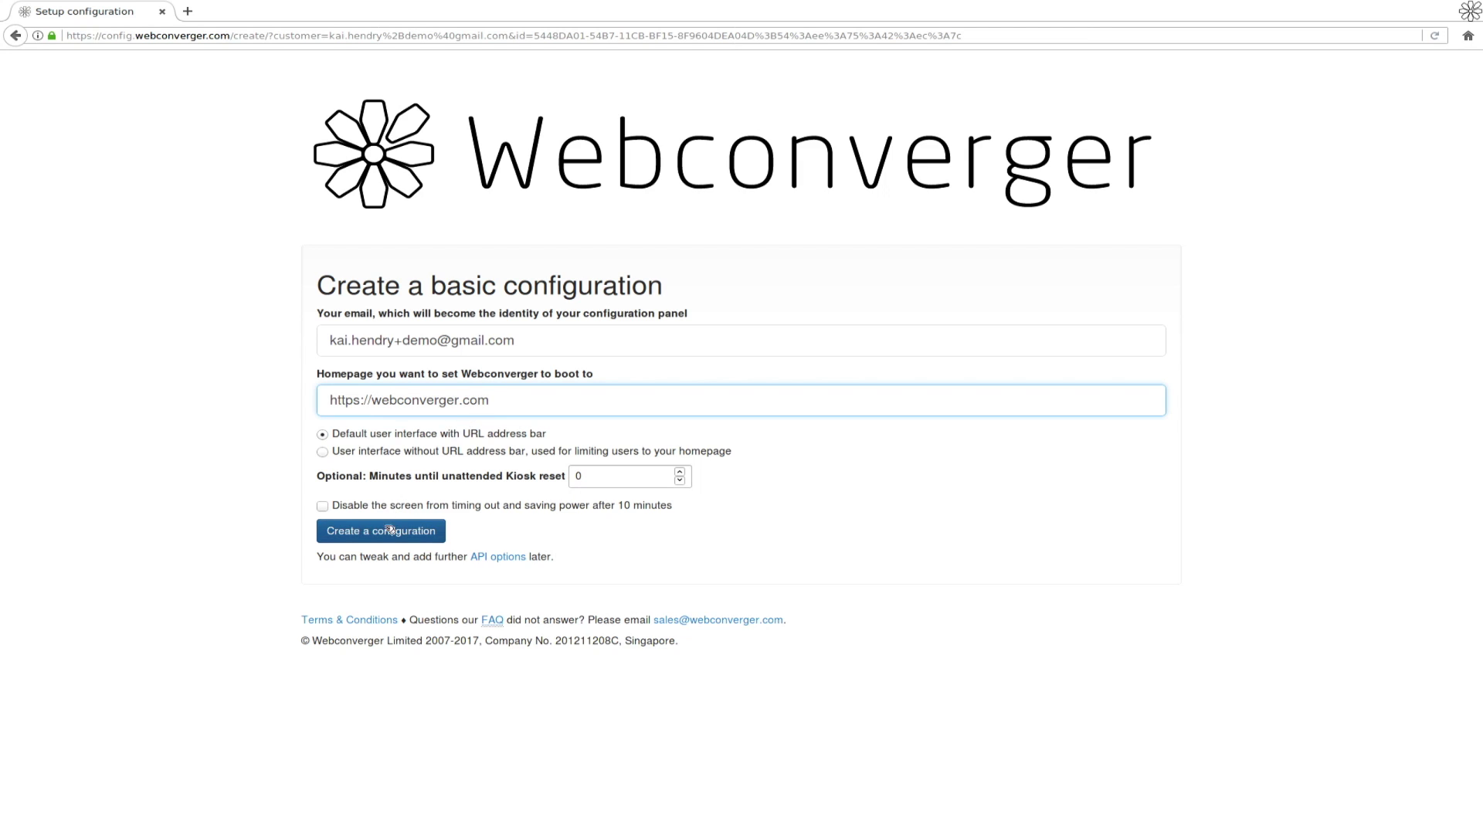
{"action": "left_click", "coordinate": [391, 533]}
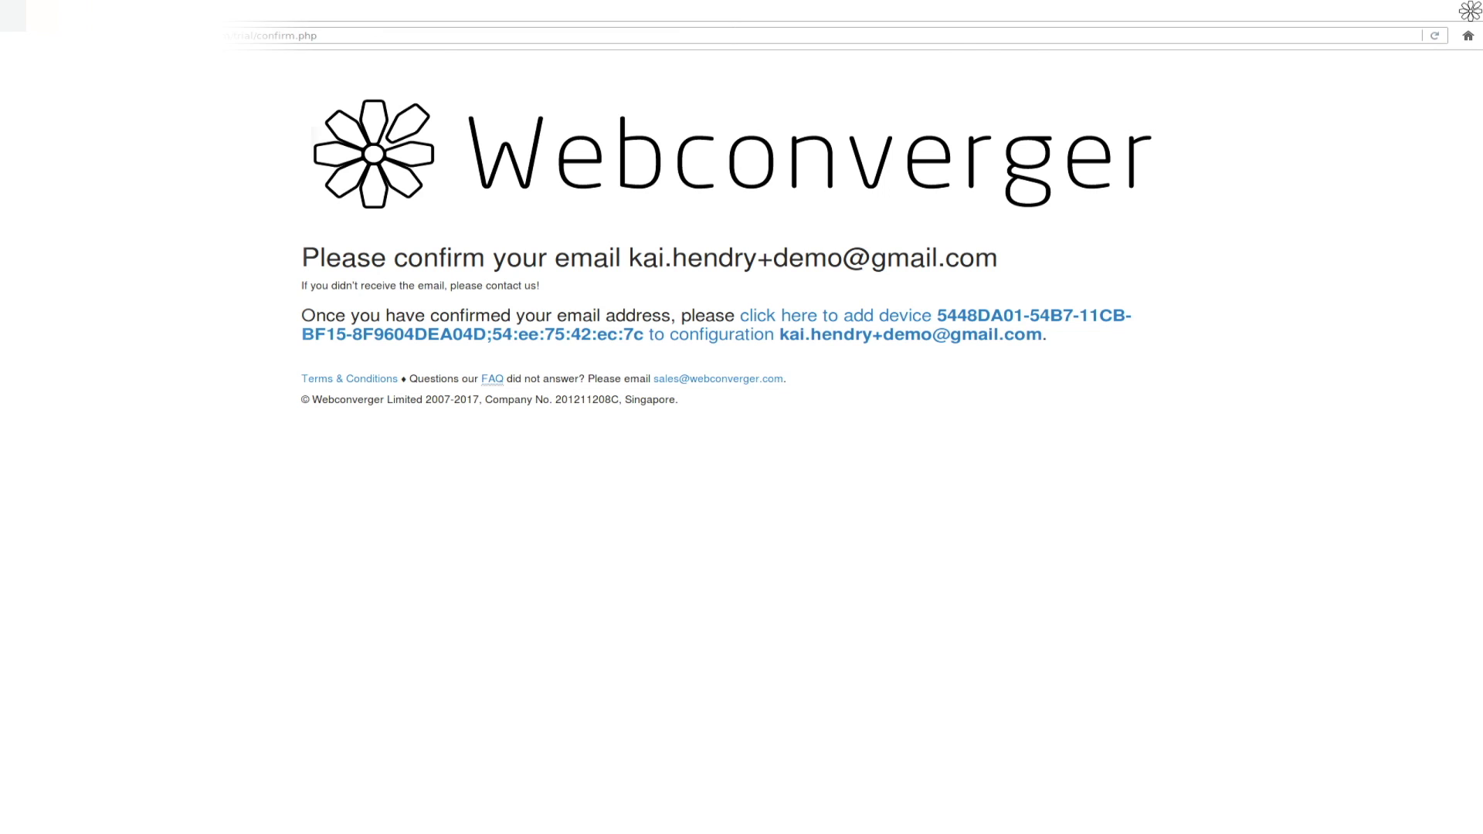
Follow the link in Gmail's 'Please confirm your email address' message to confirm the email.
{"action": "key", "text": "alt+Tab"}
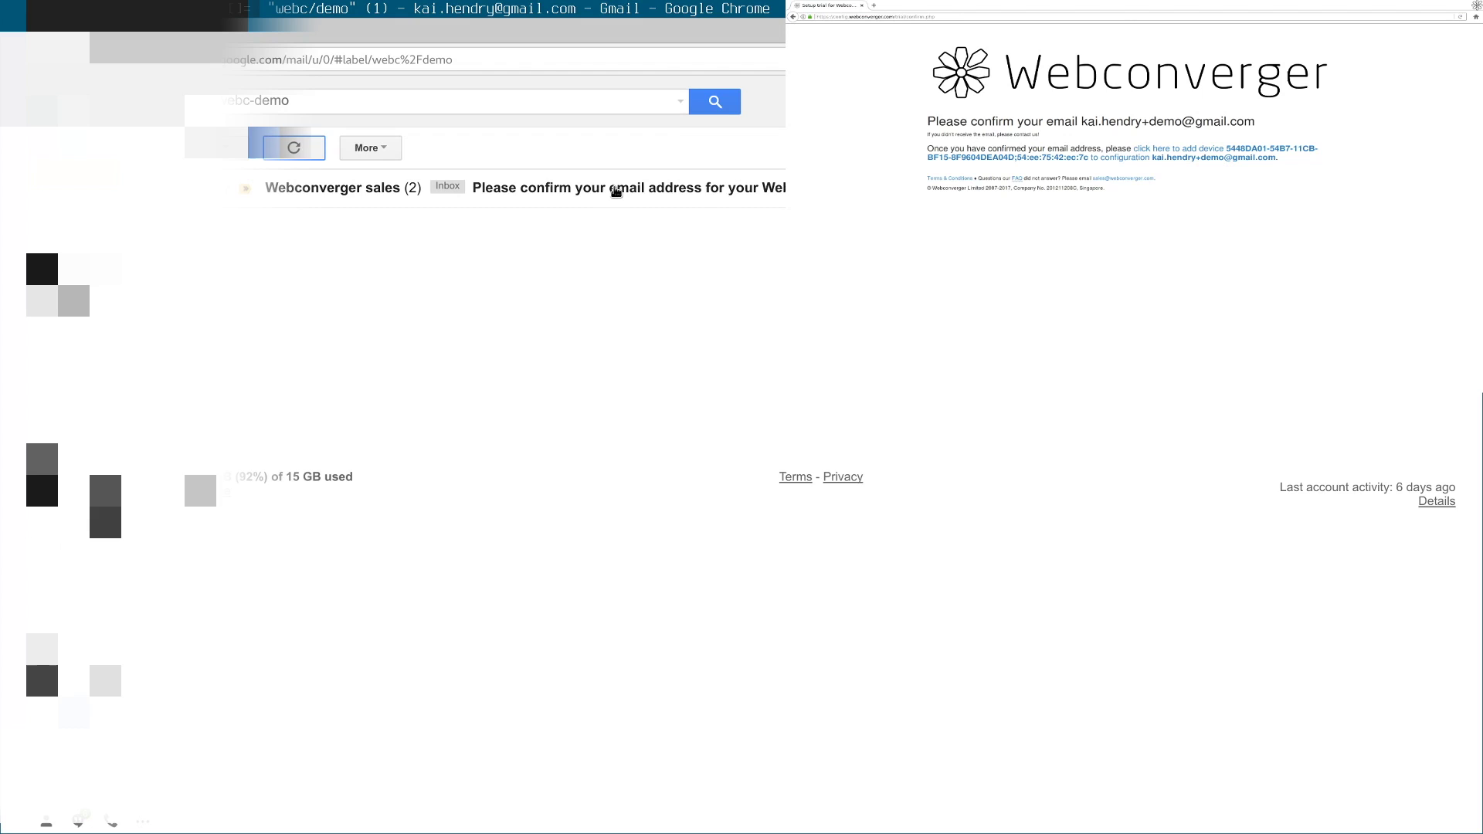
{"action": "left_click", "coordinate": [618, 189]}
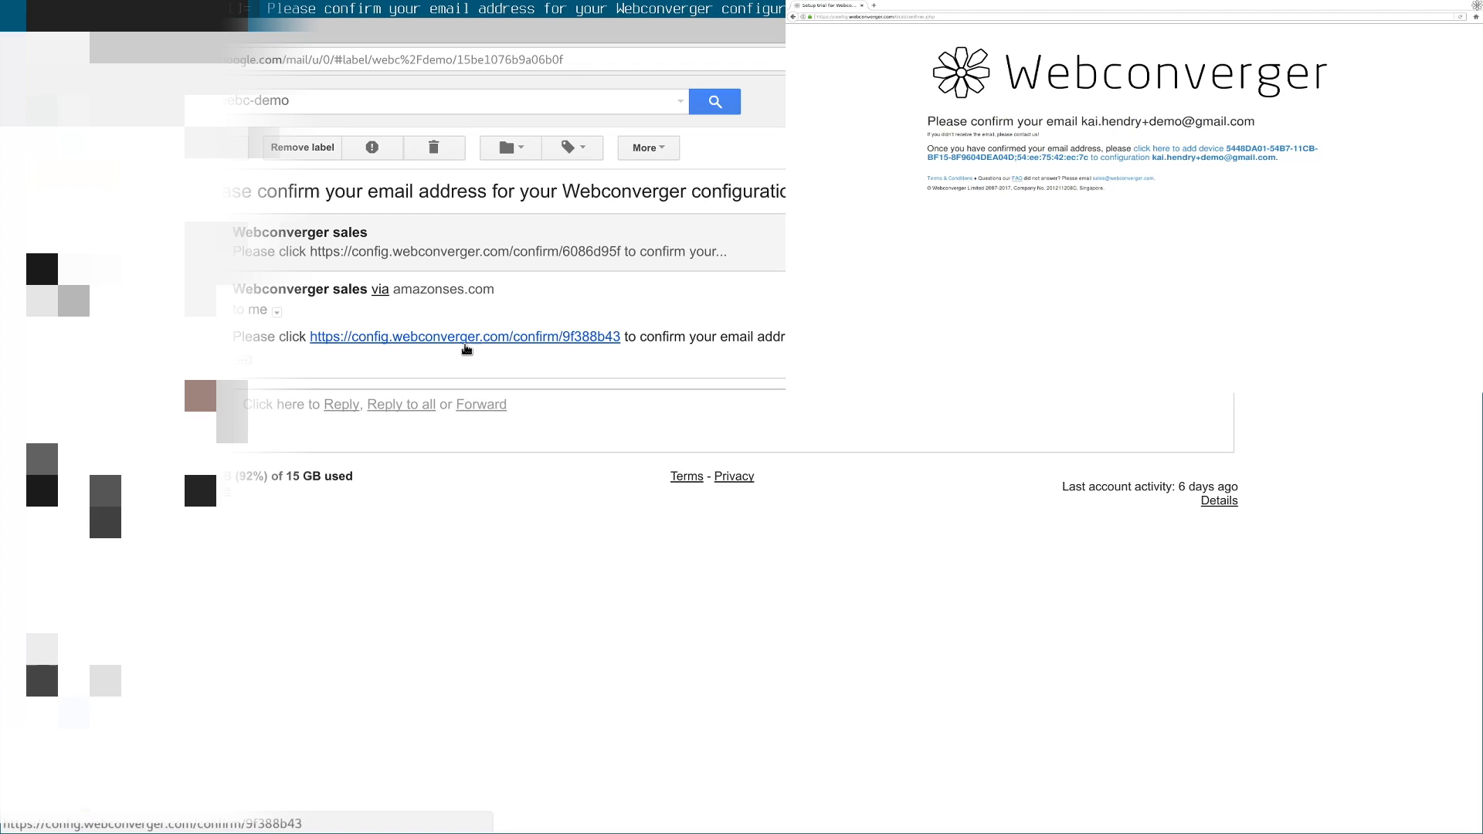
{"action": "left_click", "coordinate": [465, 345]}
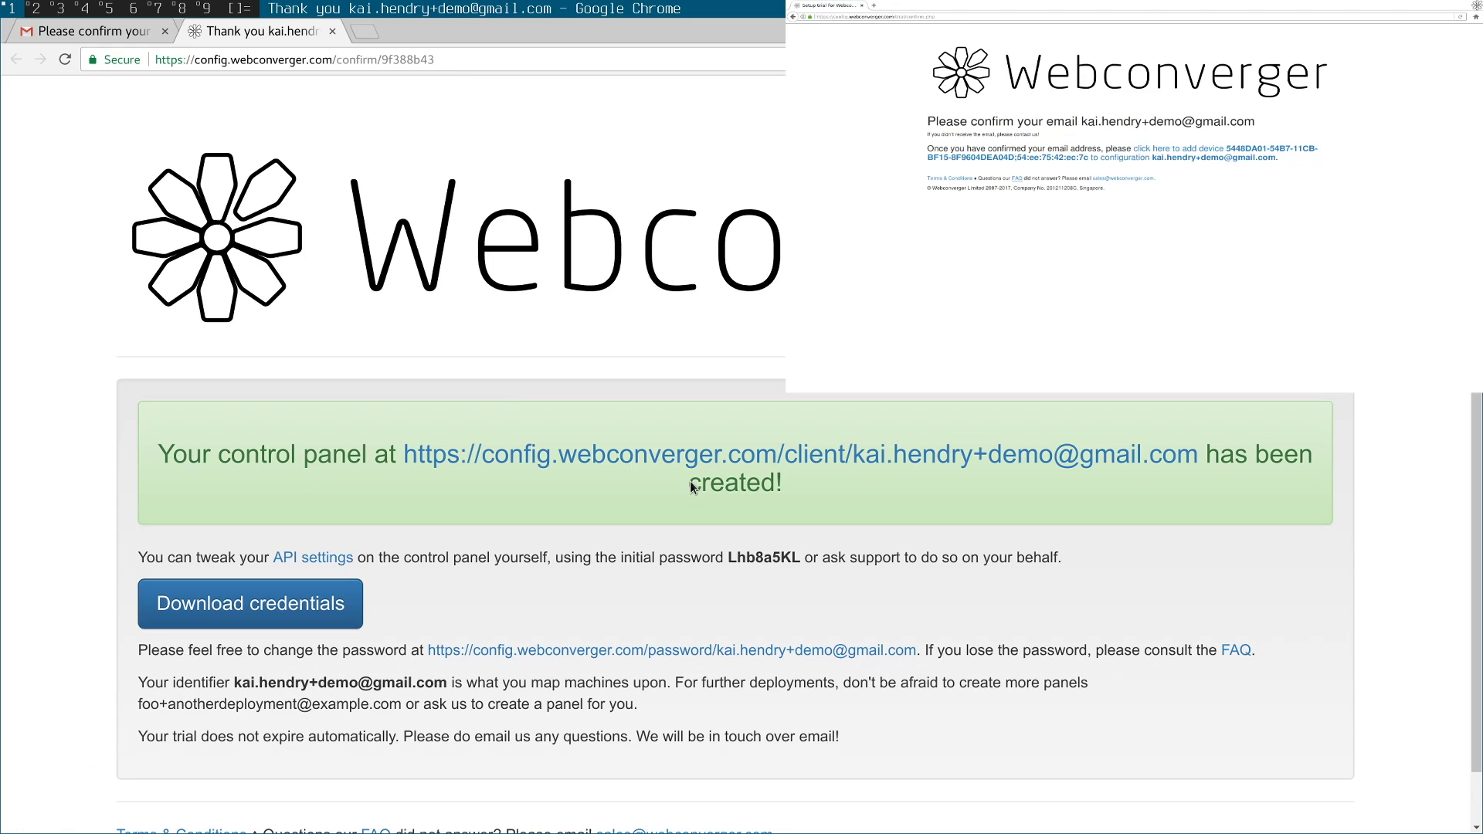
Download the control panel credentials file and add this device to the configuration.
{"action": "double_click", "coordinate": [757, 558]}
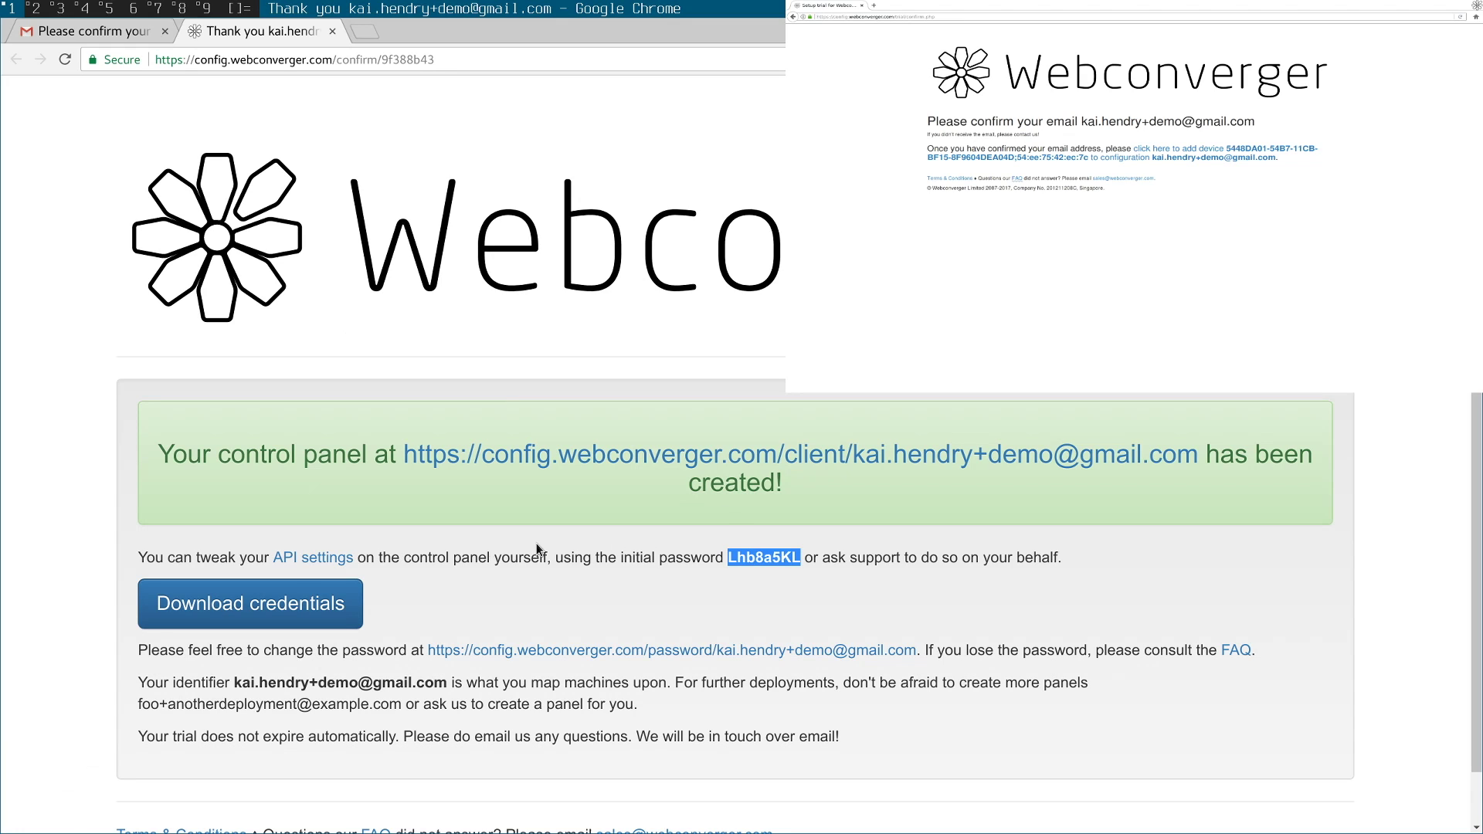
{"action": "left_click", "coordinate": [289, 600]}
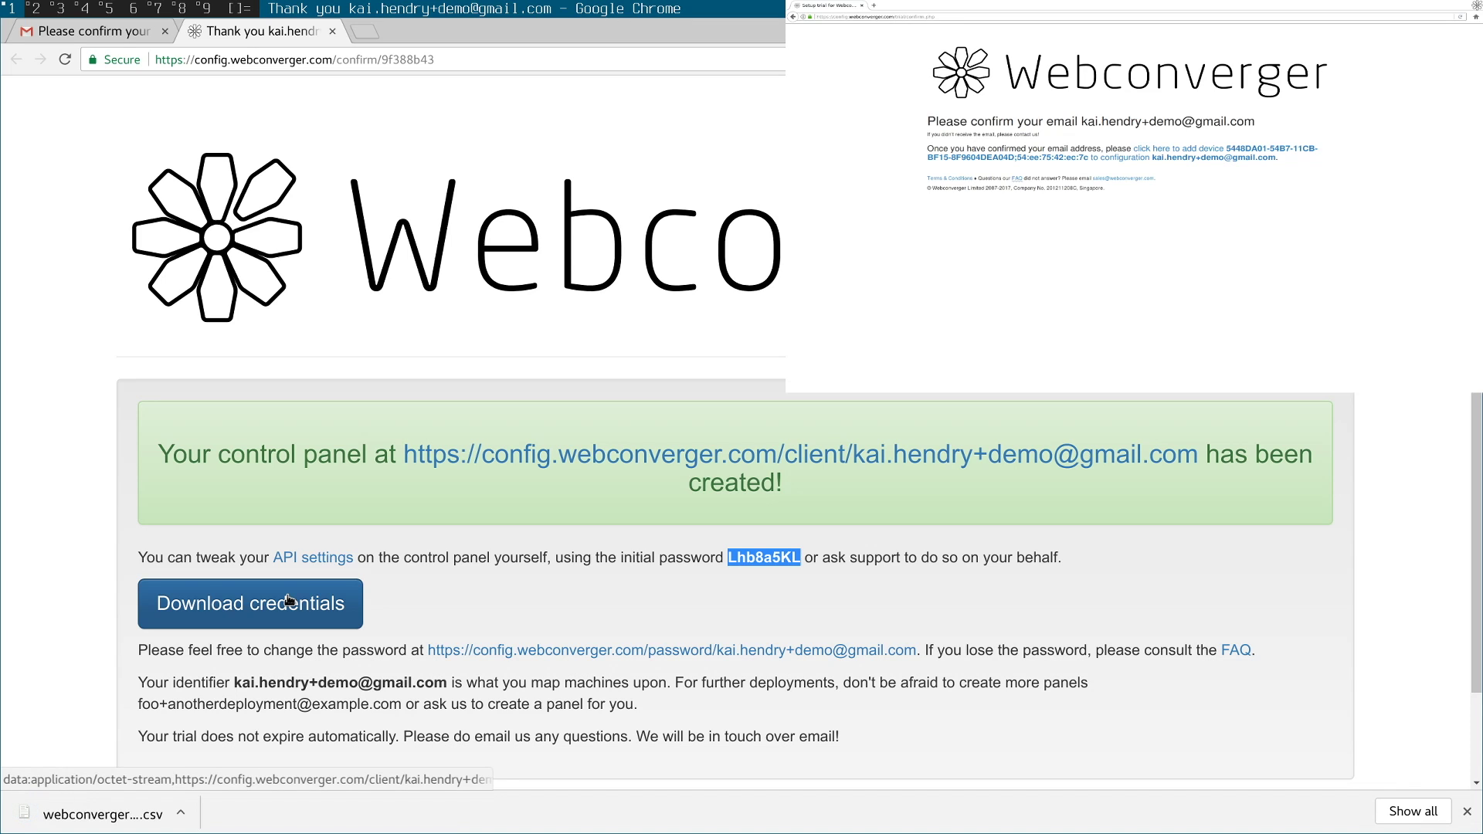
{"action": "left_click", "coordinate": [1172, 158]}
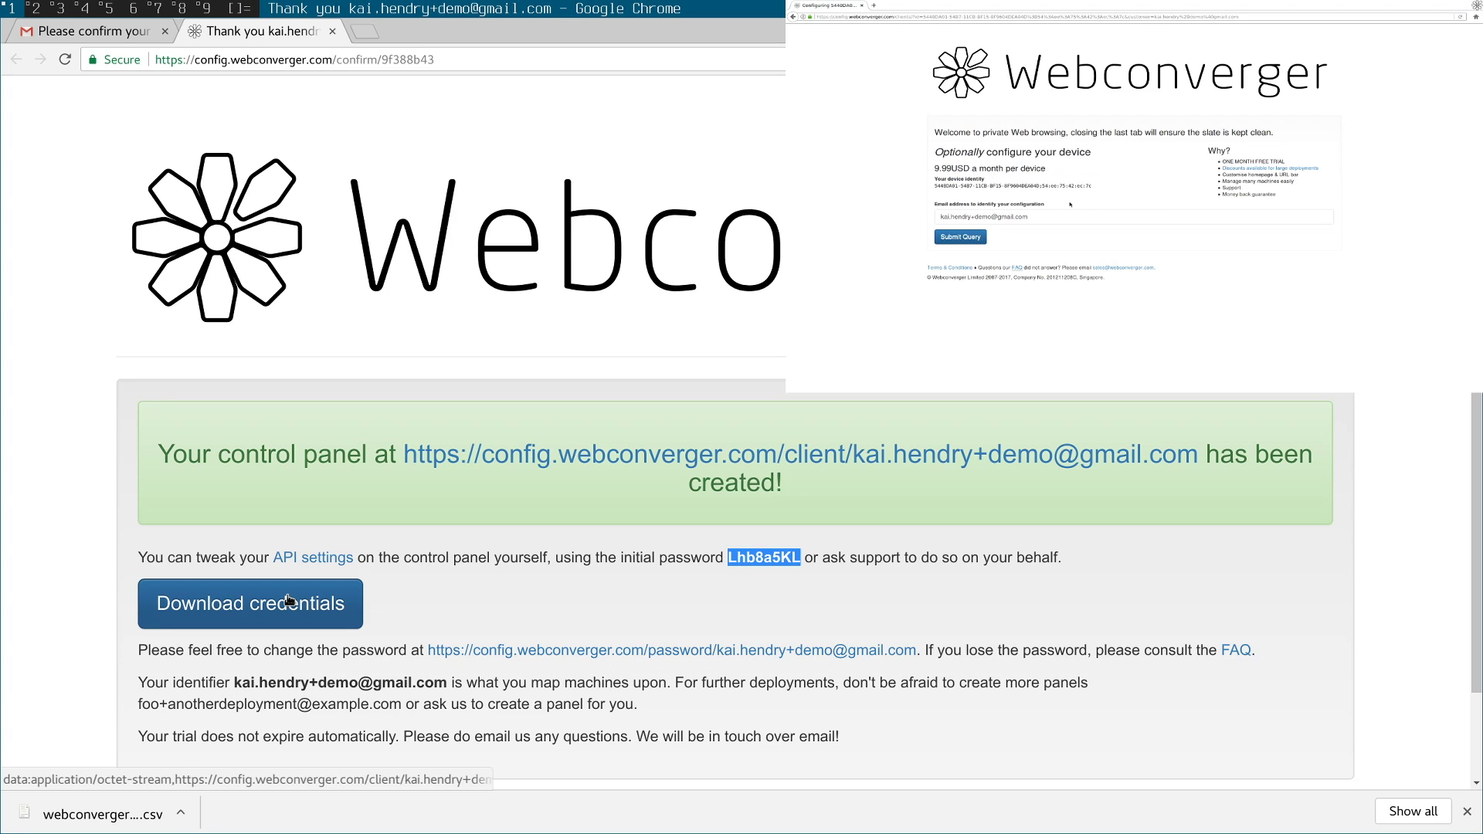
{"action": "left_click", "coordinate": [971, 237]}
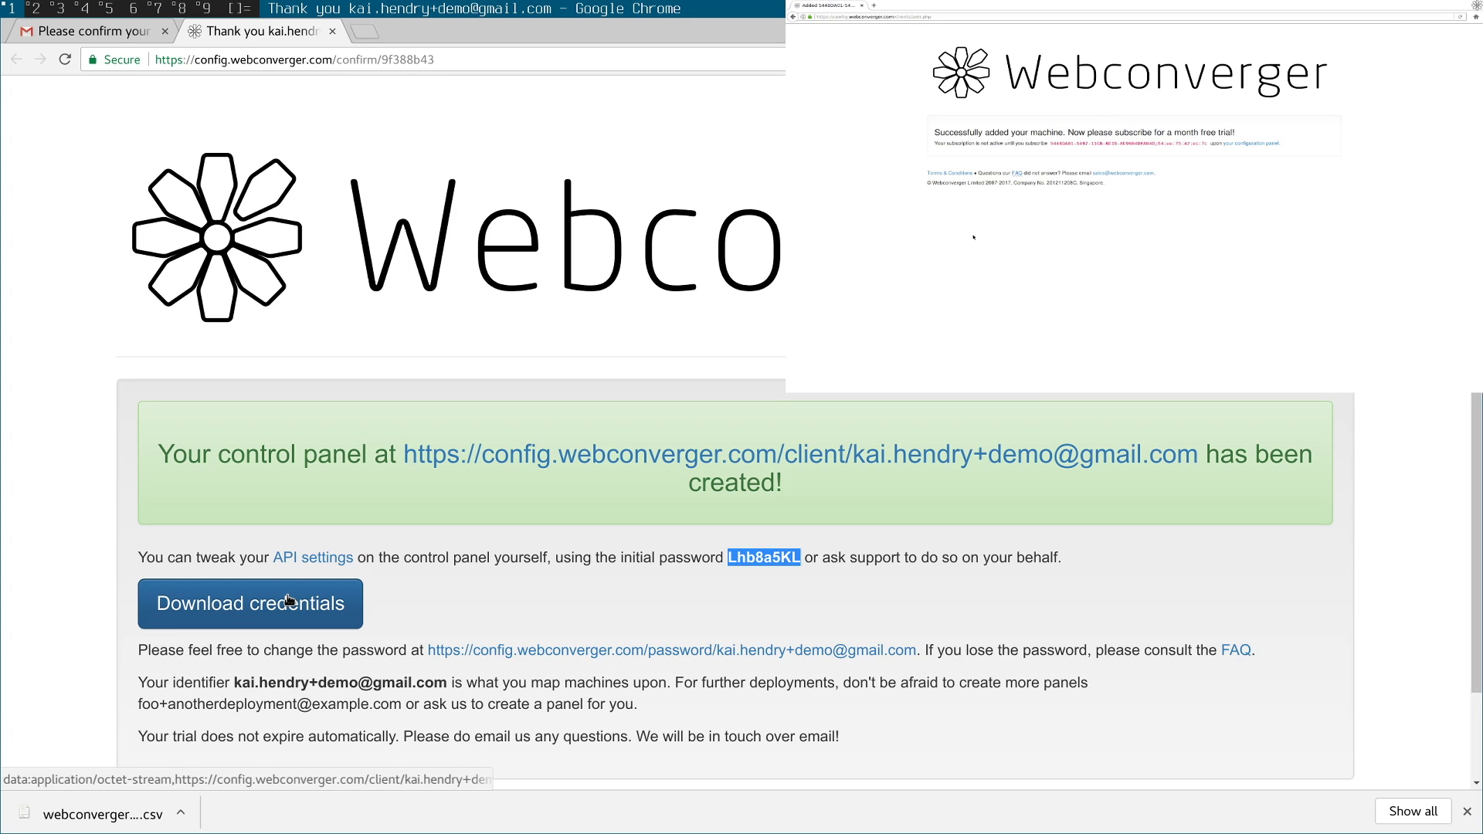
Open the control panel in a new tab and scroll to Inactive machine identities.
{"action": "right_click", "coordinate": [629, 457]}
{"action": "left_click", "coordinate": [641, 464]}
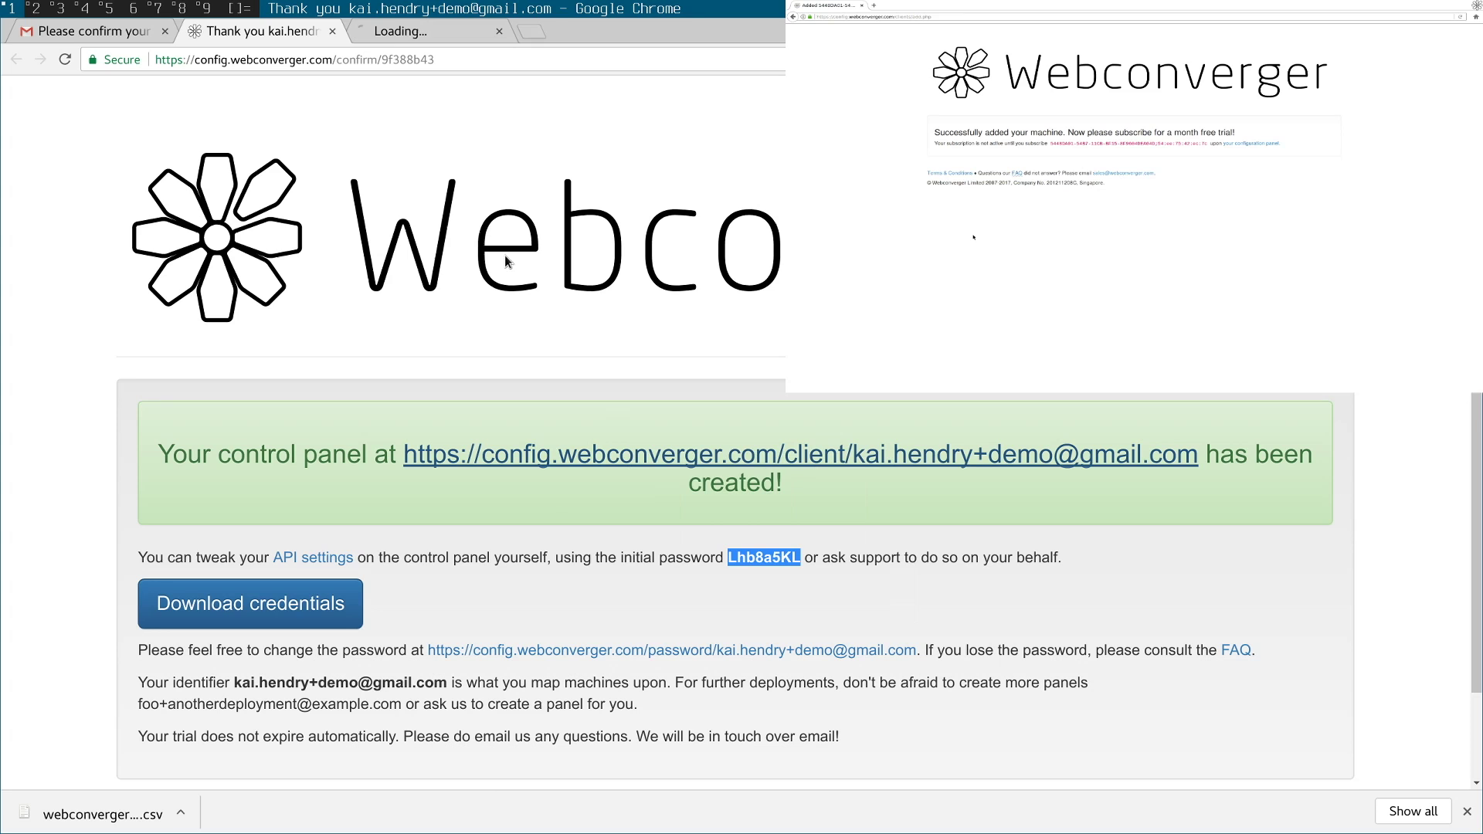
{"action": "left_click", "coordinate": [401, 31]}
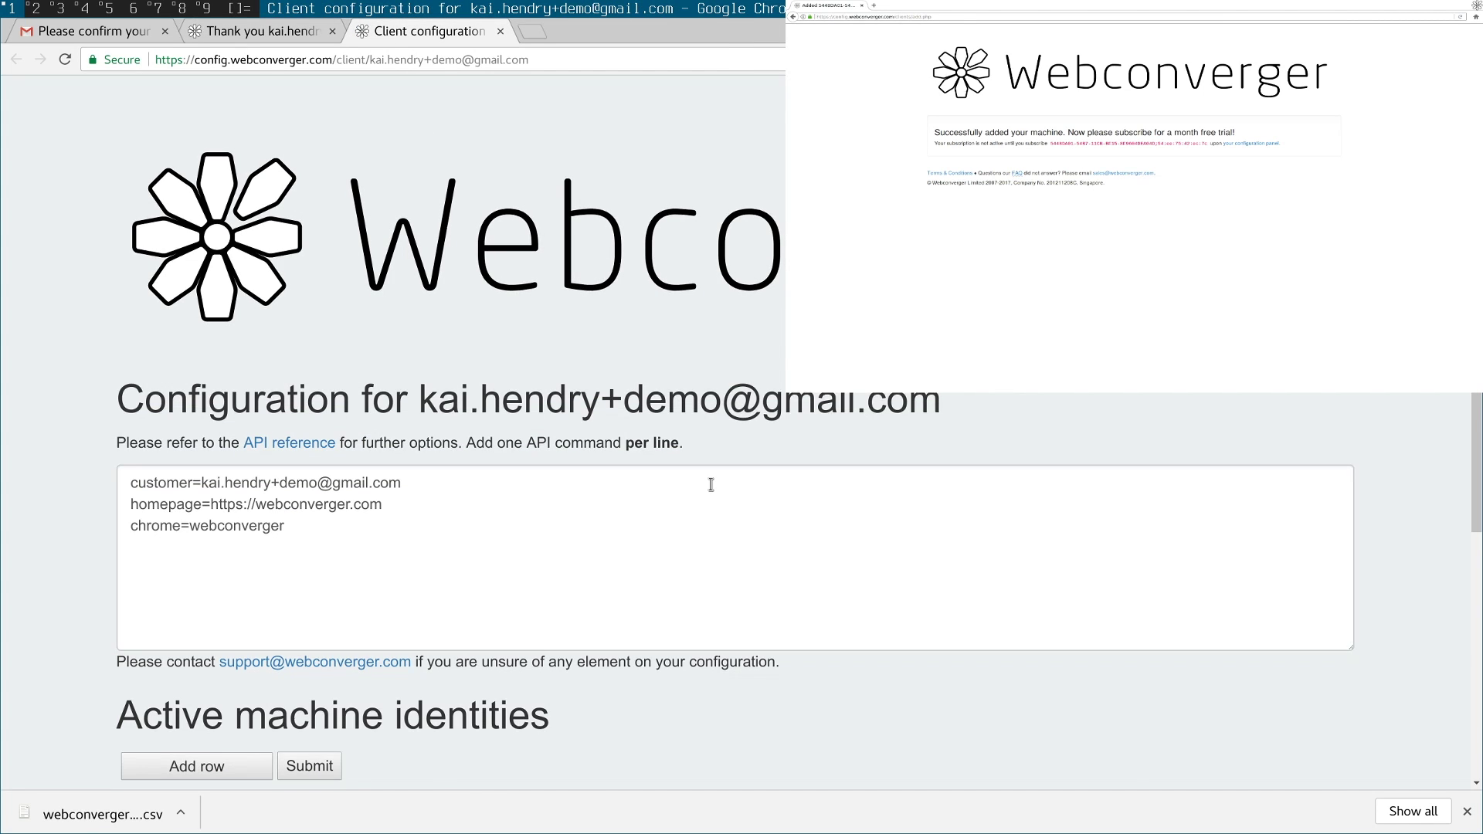
{"action": "scroll", "coordinate": [709, 484], "scroll_direction": "down", "scroll_amount": 5}
{"action": "triple_click", "coordinate": [504, 595]}
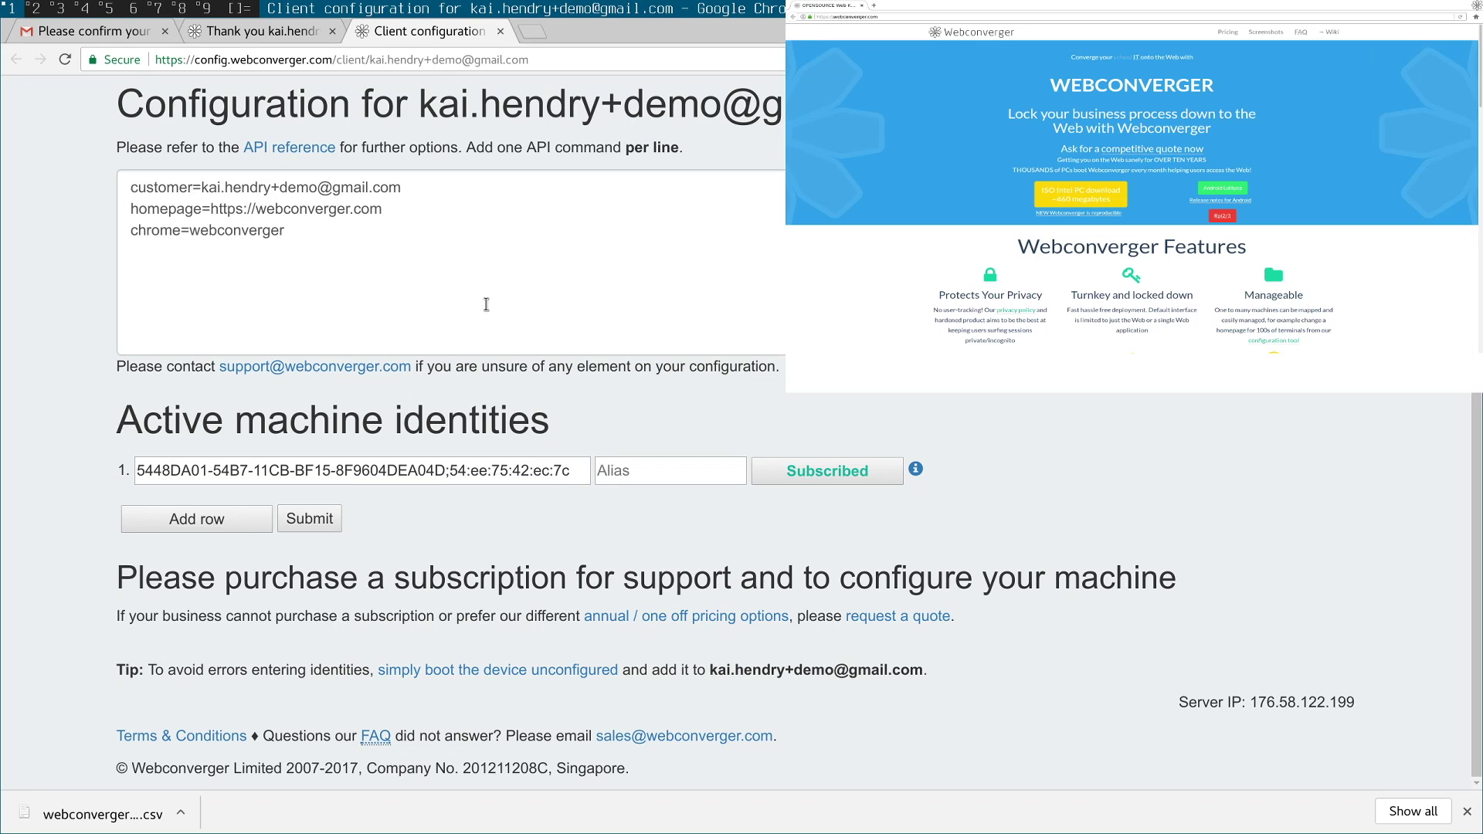
Clear the machine identity field and submit its removal.
{"action": "triple_click", "coordinate": [380, 468]}
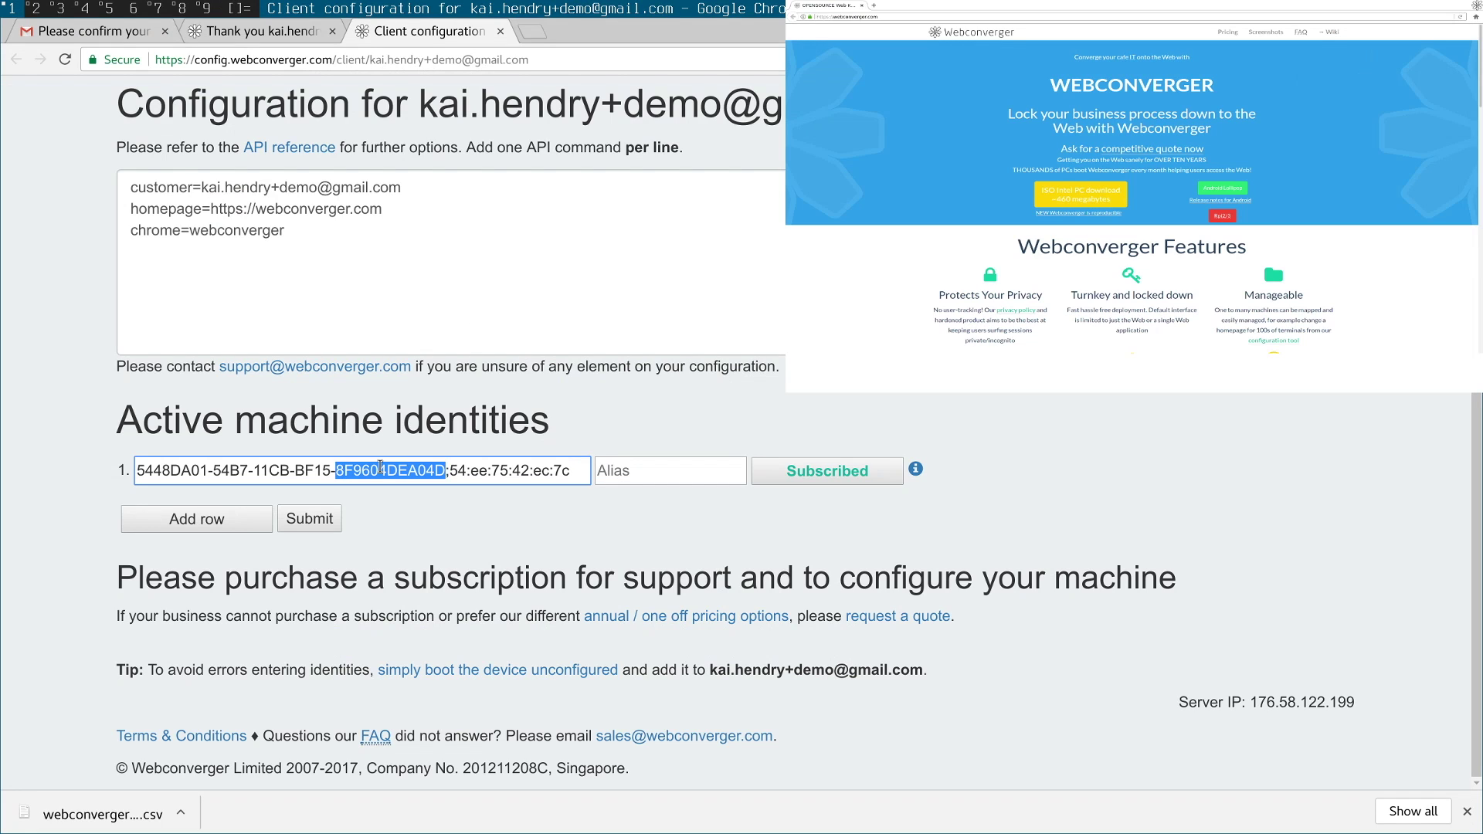
{"action": "key", "text": "BackSpace"}
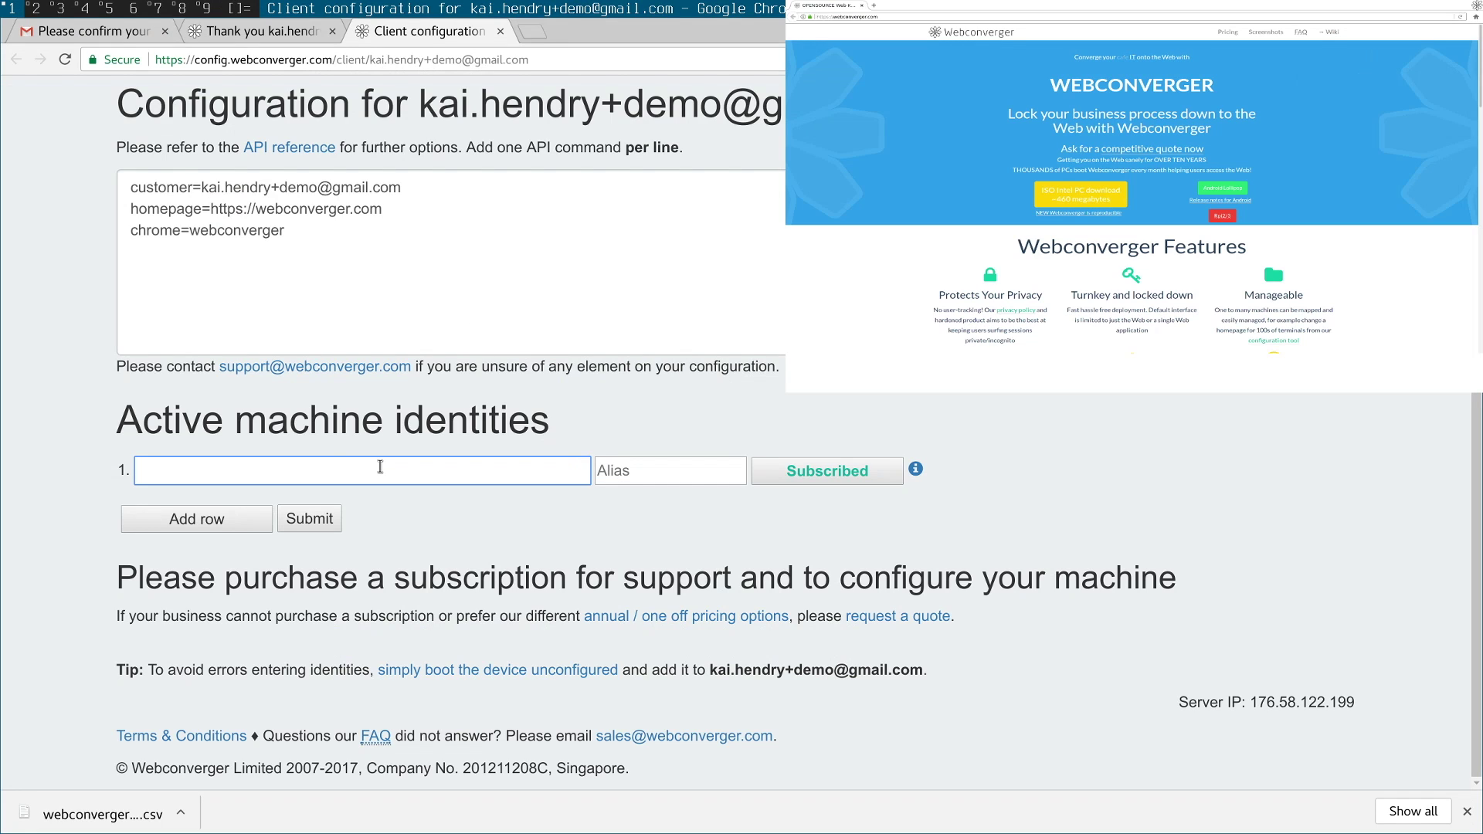
{"action": "left_click", "coordinate": [797, 474]}
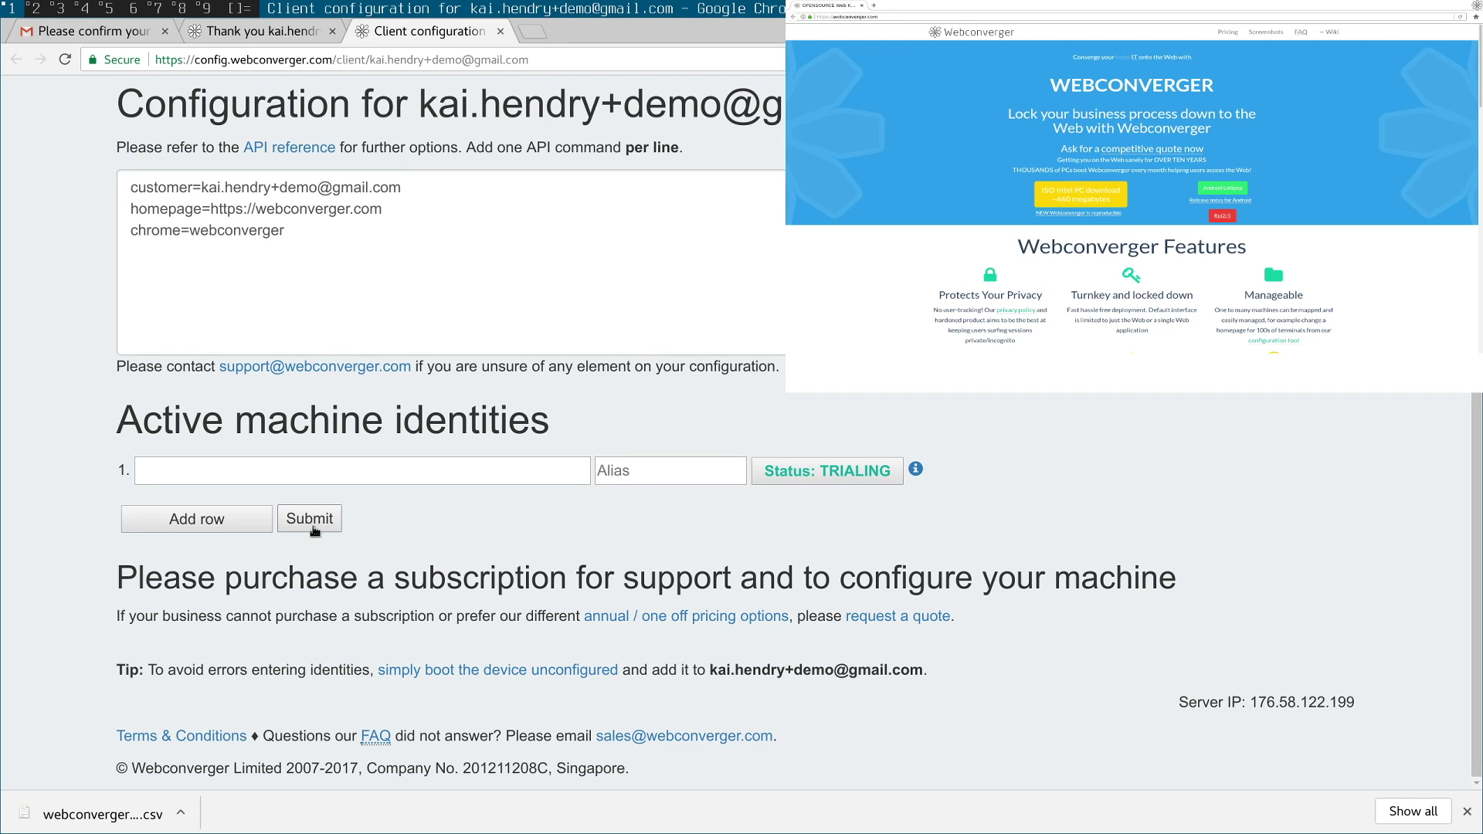
{"action": "left_click", "coordinate": [313, 529]}
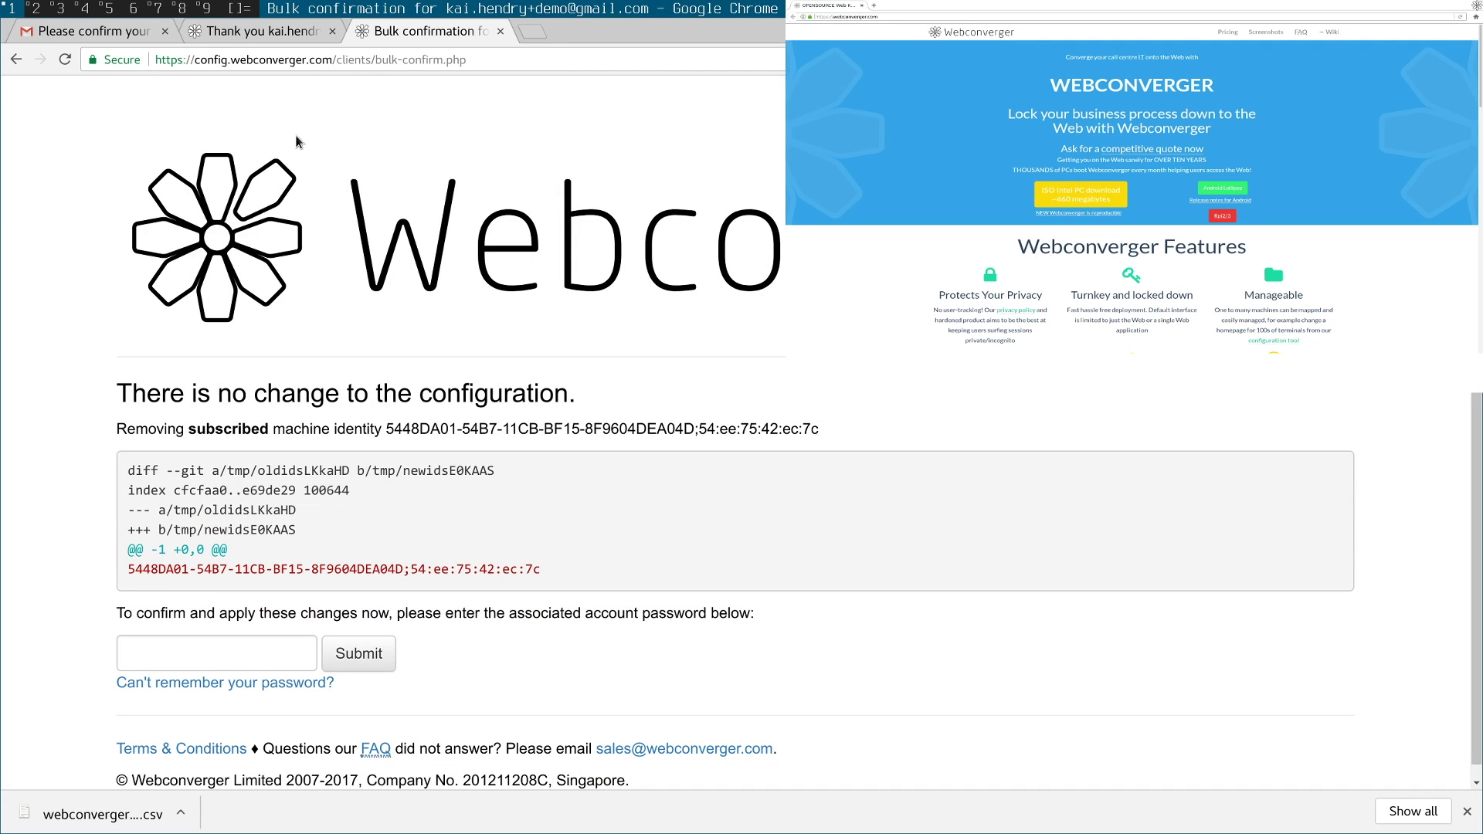
Paste the account password on the bulk confirmation page and confirm the removal.
{"action": "left_click", "coordinate": [257, 39]}
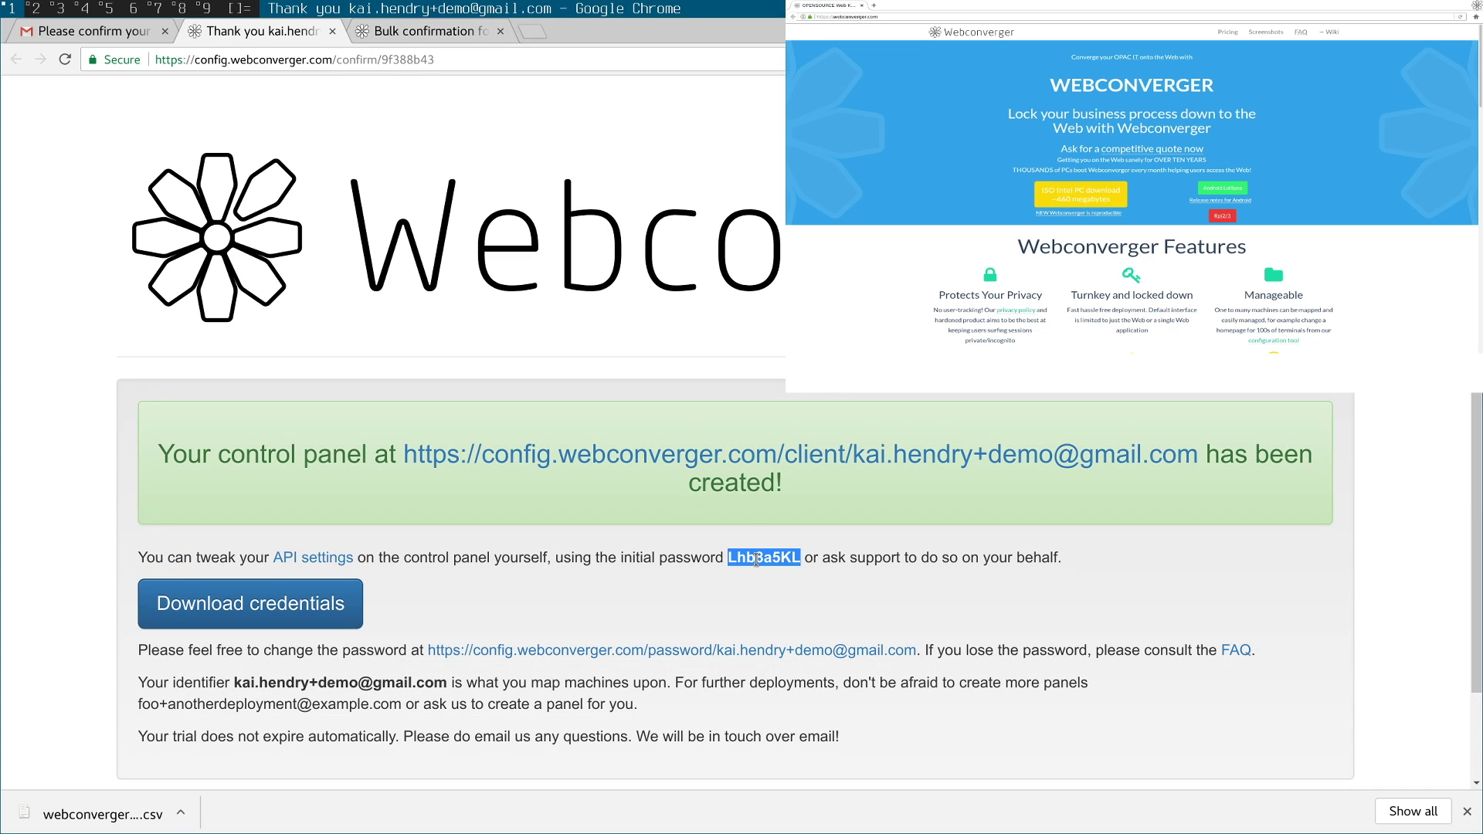
{"action": "left_click", "coordinate": [406, 35]}
{"action": "left_click", "coordinate": [246, 648]}
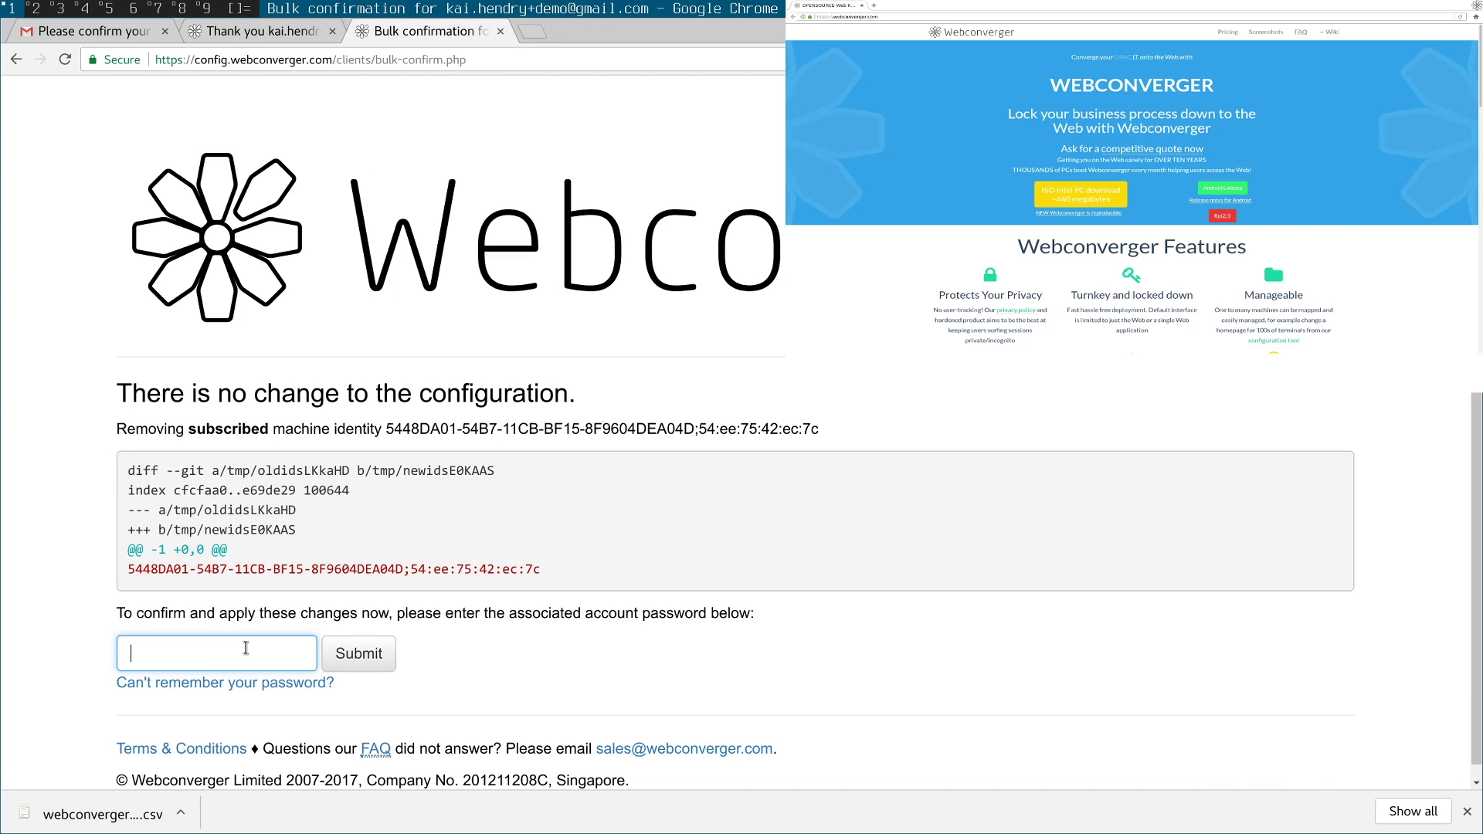
{"action": "key", "text": "ctrl+v"}
{"action": "left_click", "coordinate": [355, 662]}
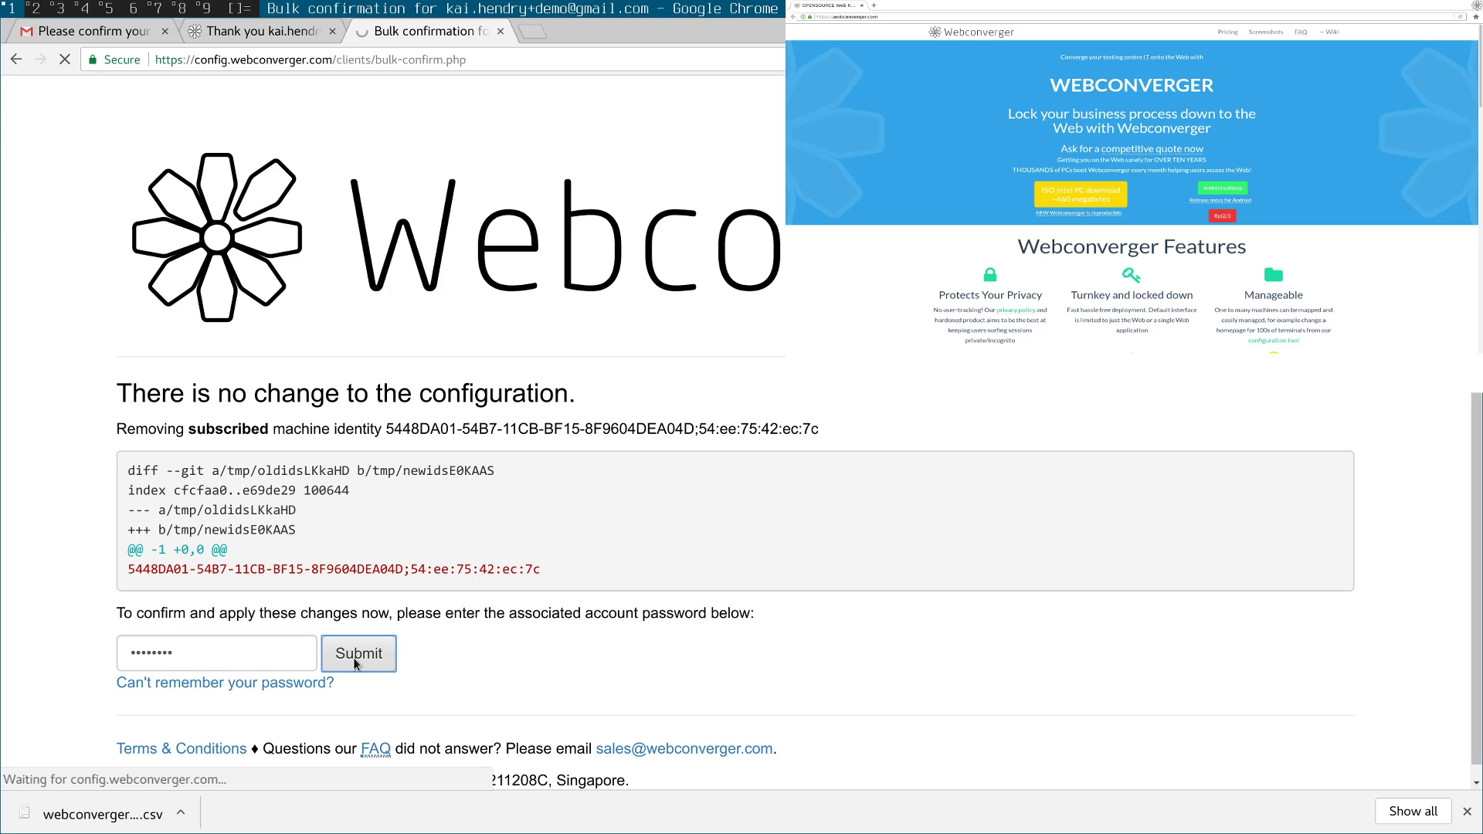